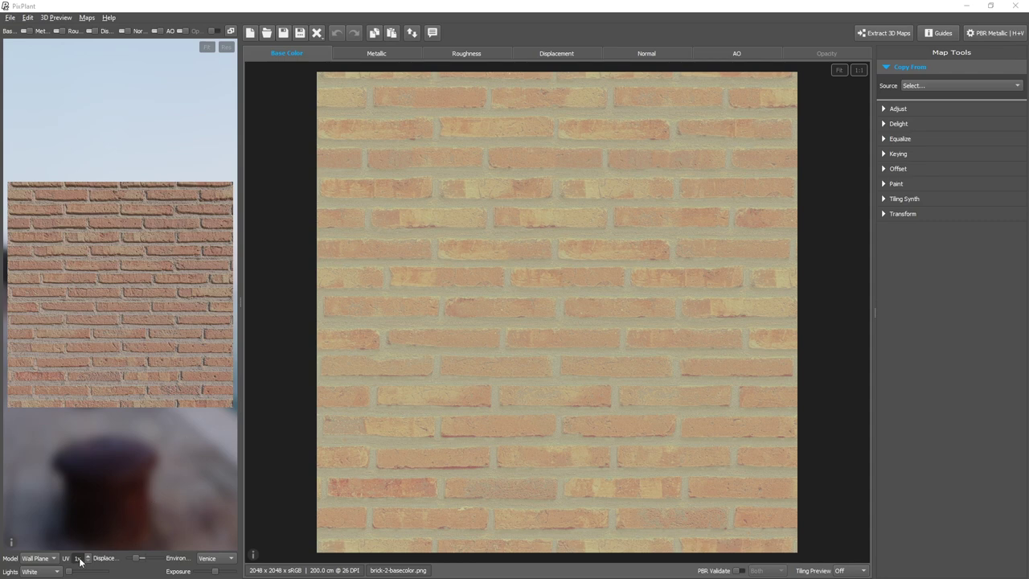
- Switch the Tiling Preview to Borders so the brick tile repeats with its edges outlined
scroll(80, 560, "up", 3)
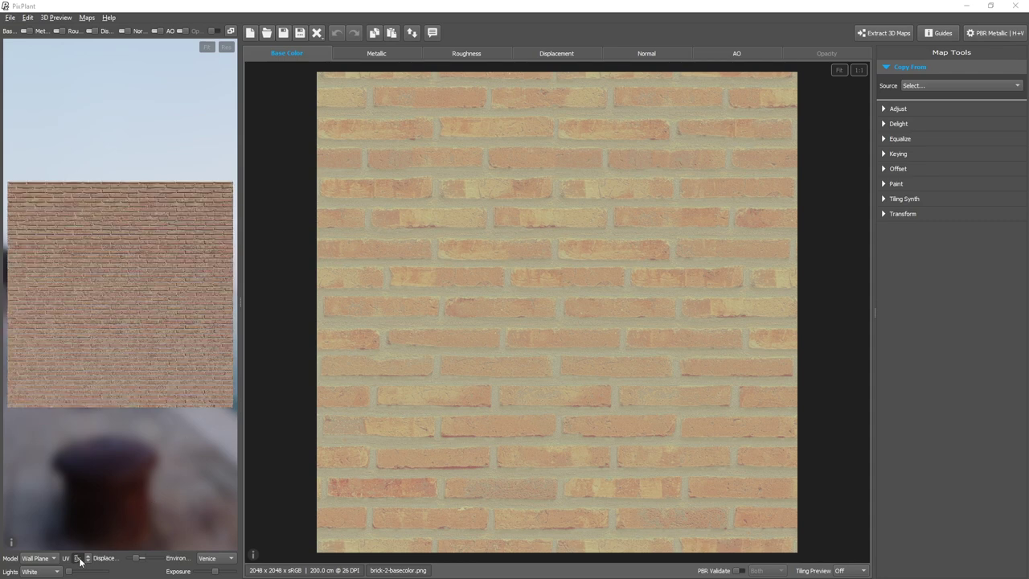
scroll(80, 561, "down", 3)
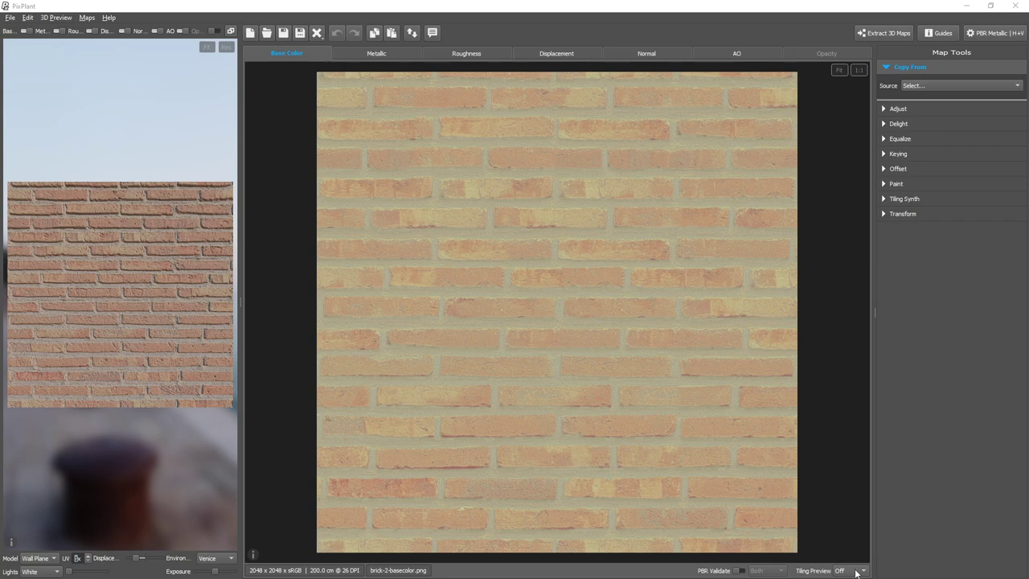
scroll(744, 427, "down", 2)
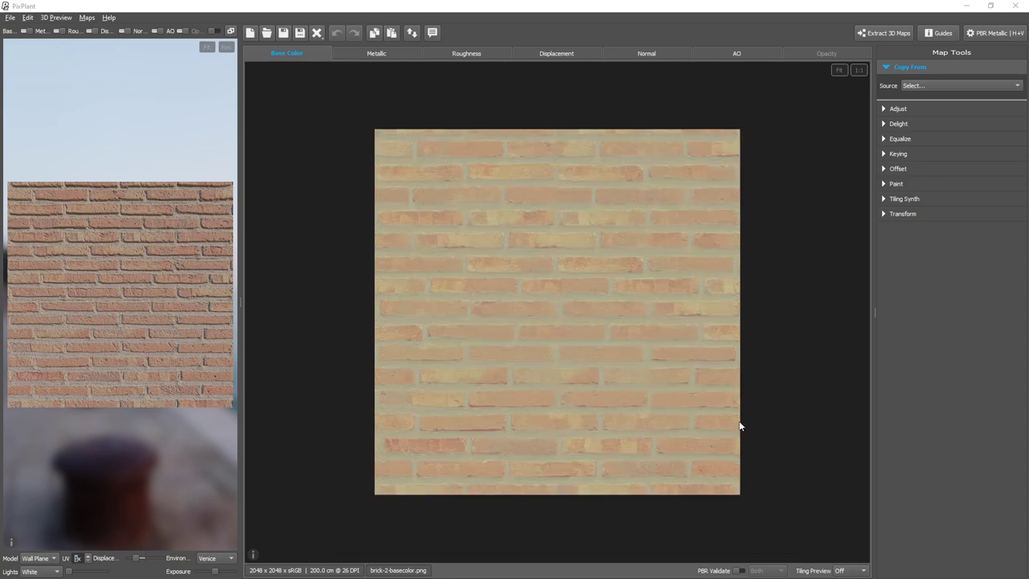
left_click(849, 570)
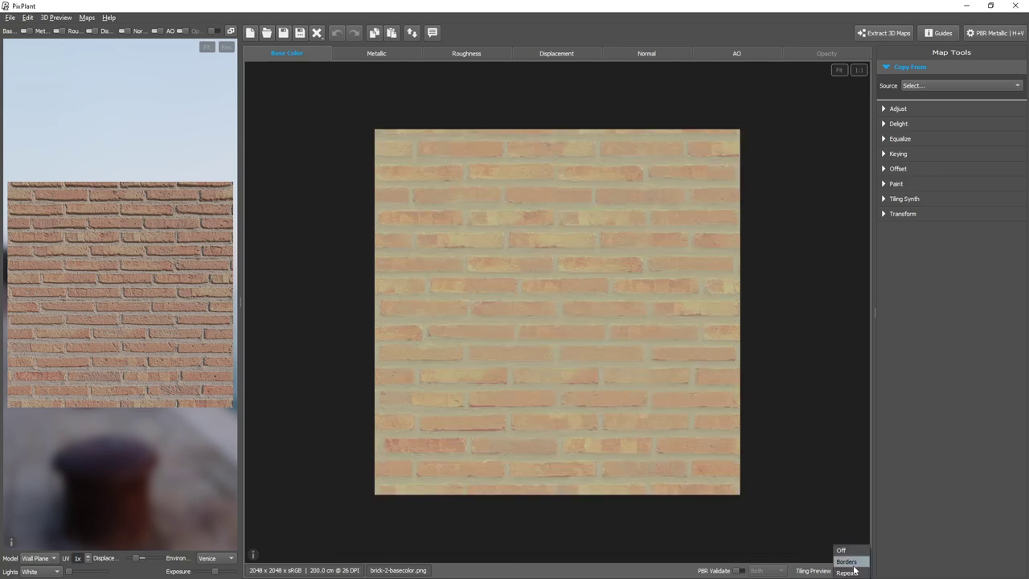
left_click(847, 561)
scroll(804, 480, "down", 2)
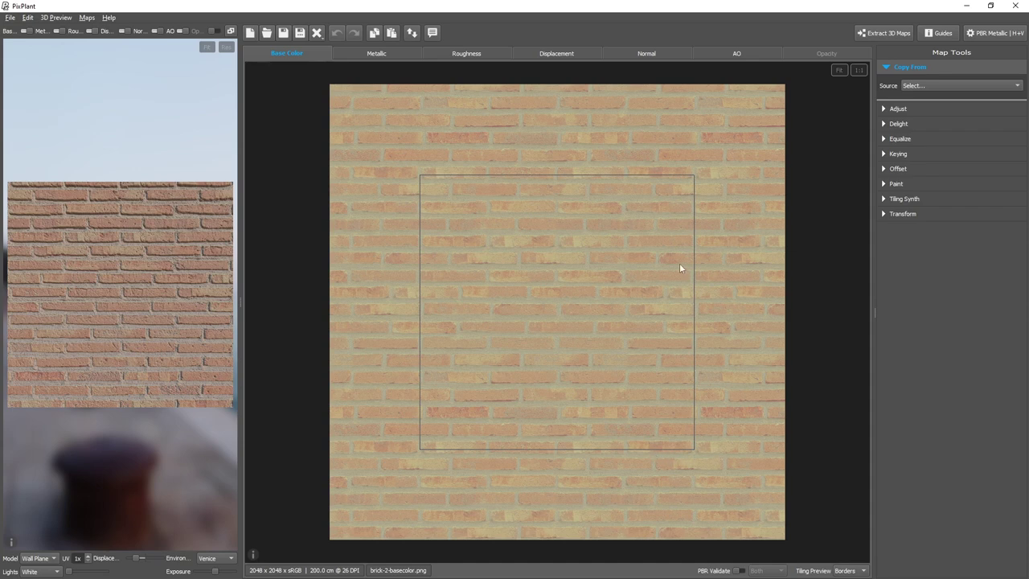
- Set the Tiling Preview to Repeats and zoom in and out to inspect the brick repetition
left_click(851, 572)
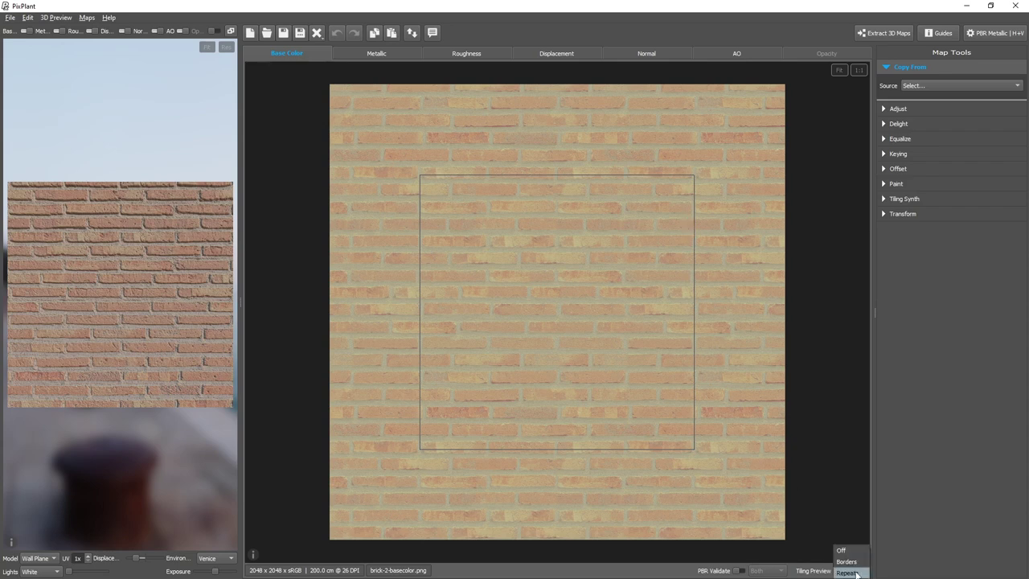
left_click(855, 574)
scroll(791, 475, "down", 3)
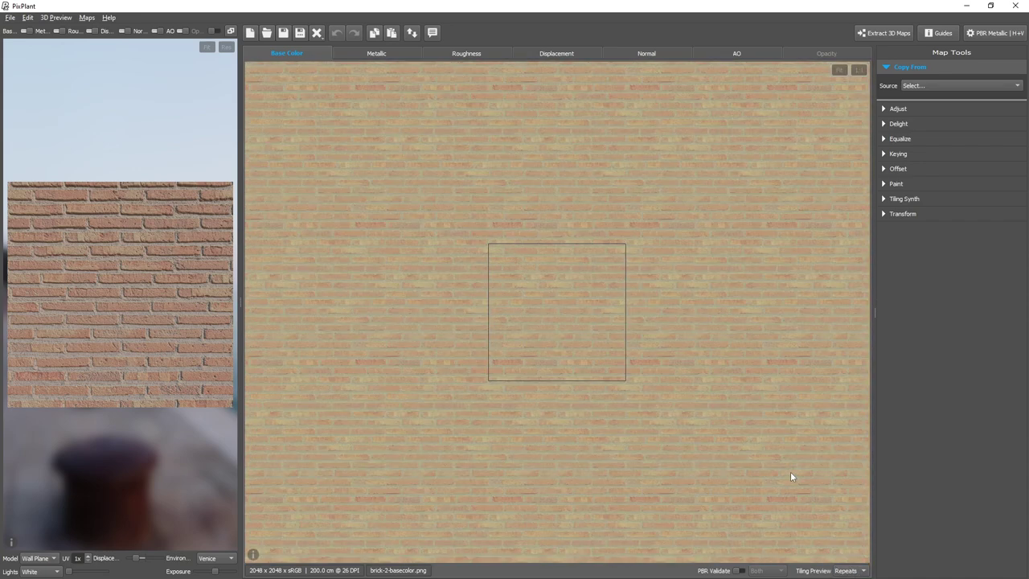
scroll(791, 474, "up", 2)
scroll(790, 473, "down", 2)
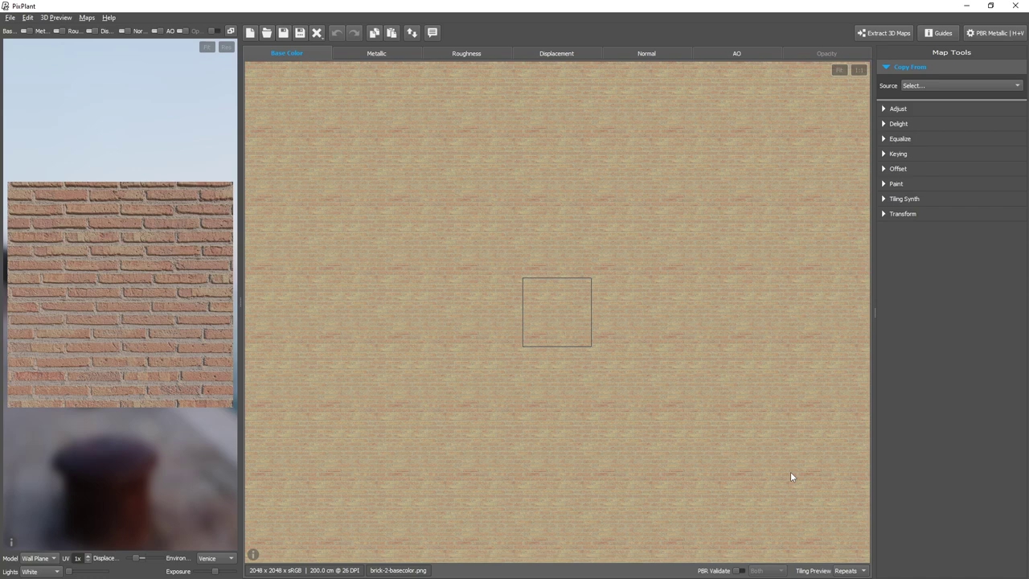
scroll(791, 473, "up", 2)
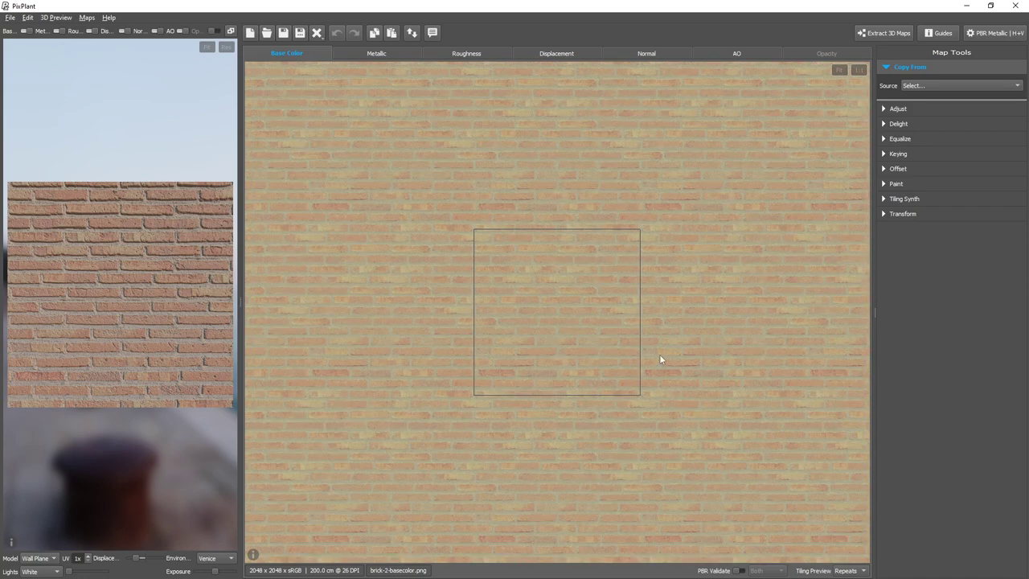
scroll(660, 359, "down", 1)
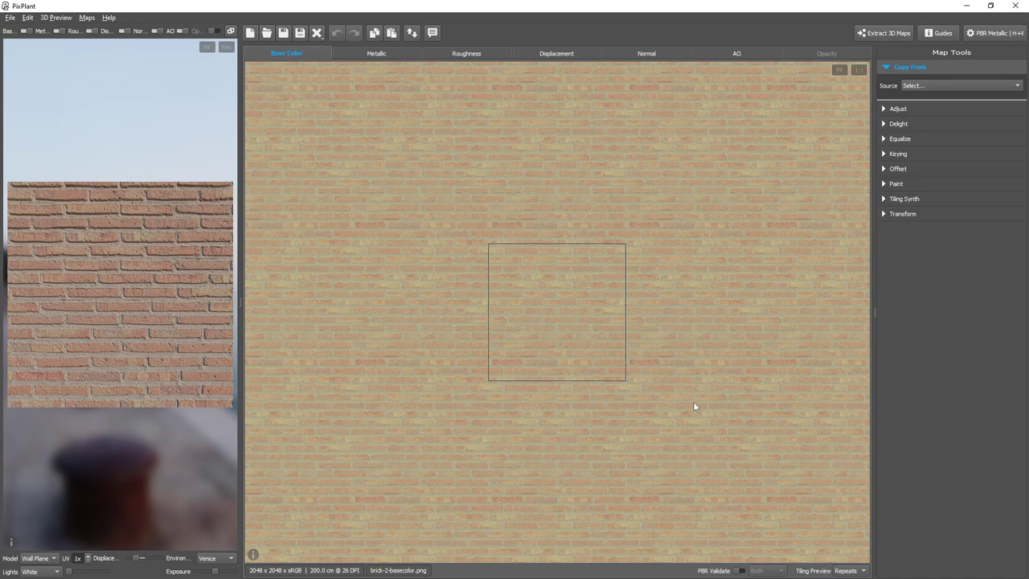
- Drag with the Offset tool to shift the brick texture so the wrap seams move inward
left_click(898, 169)
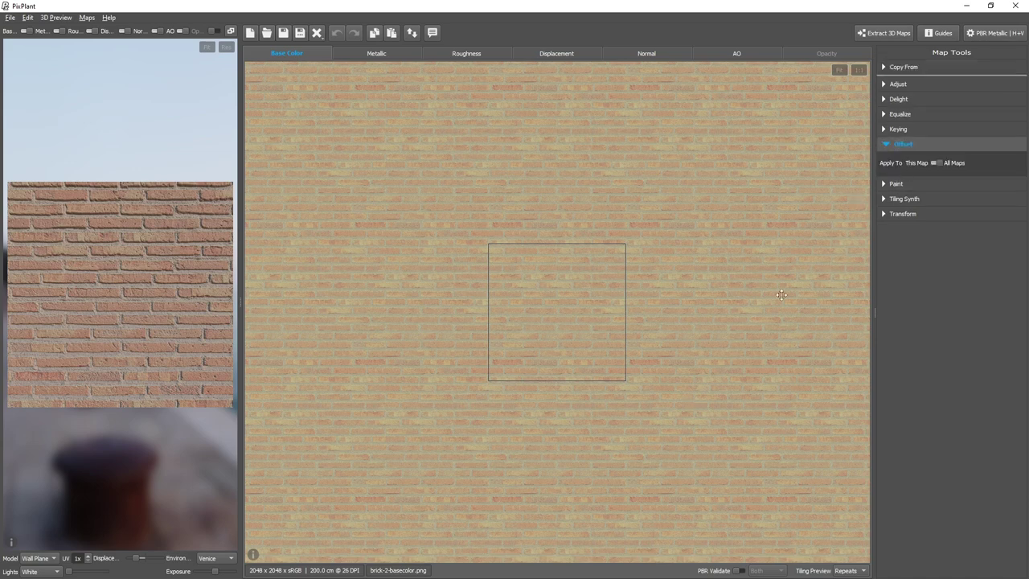
left_click_drag(592, 461, 644, 387)
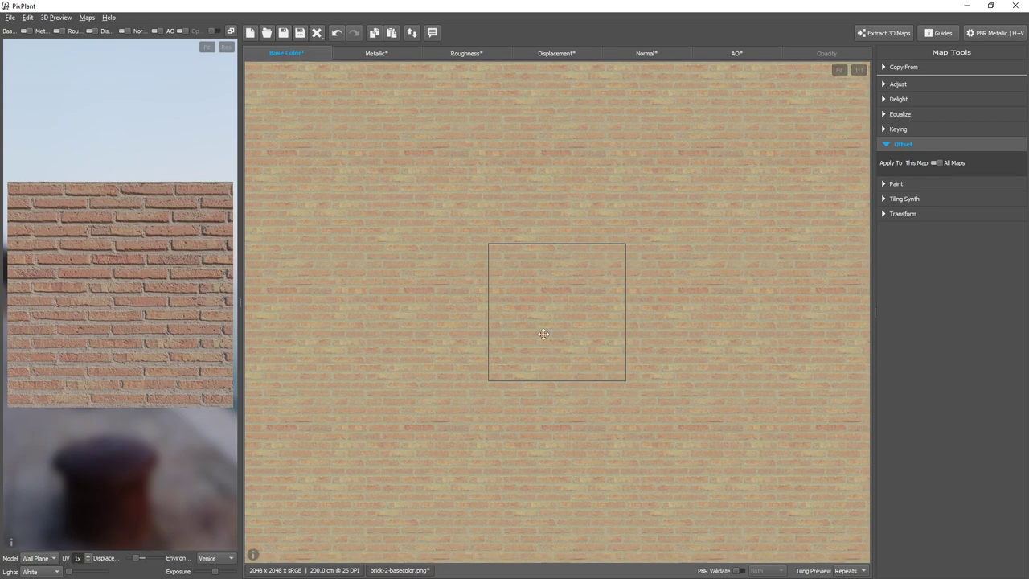
scroll(544, 334, "up", 3)
scroll(544, 334, "up", 1)
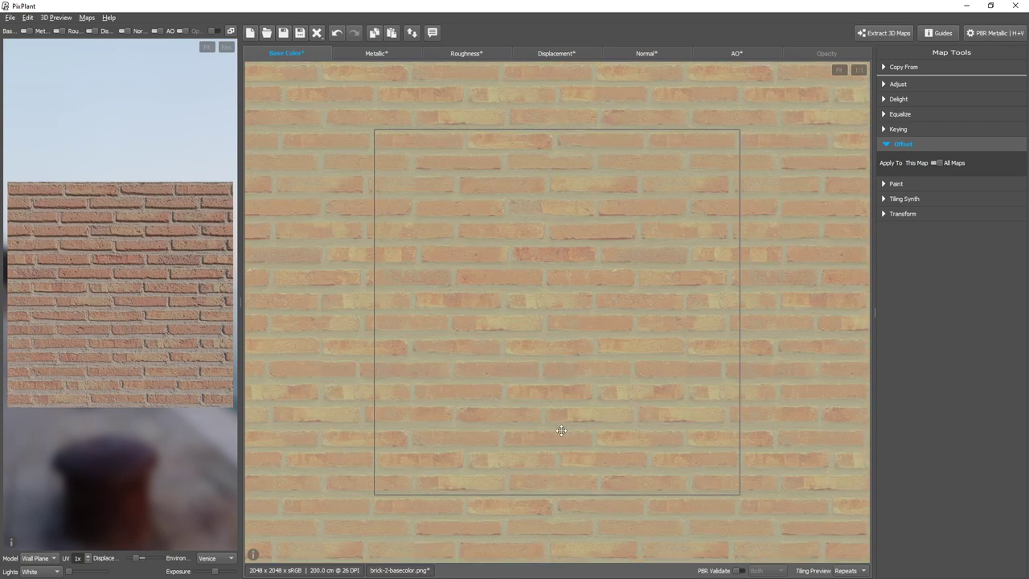
scroll(567, 315, "down", 2)
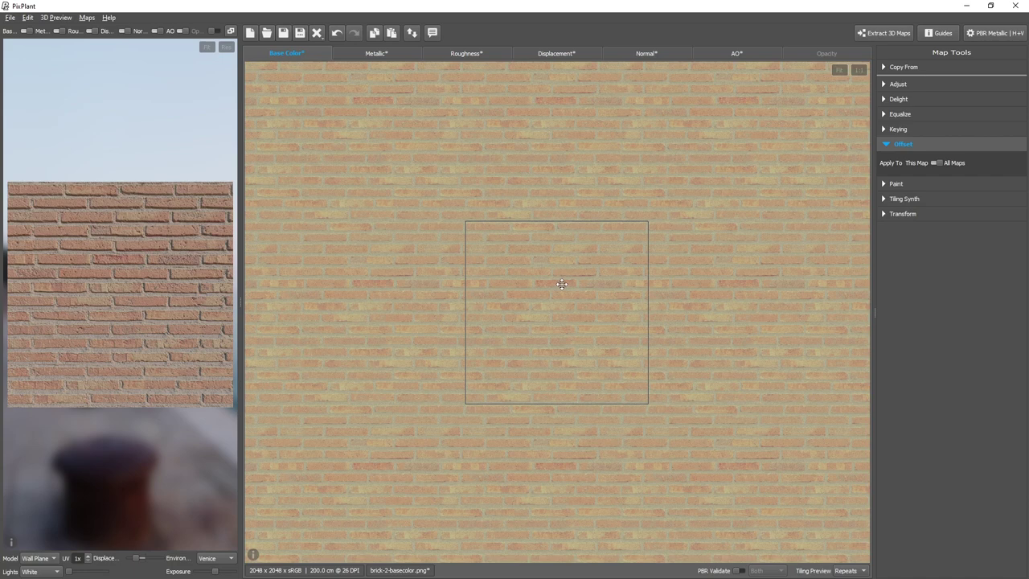
scroll(562, 284, "up", 2)
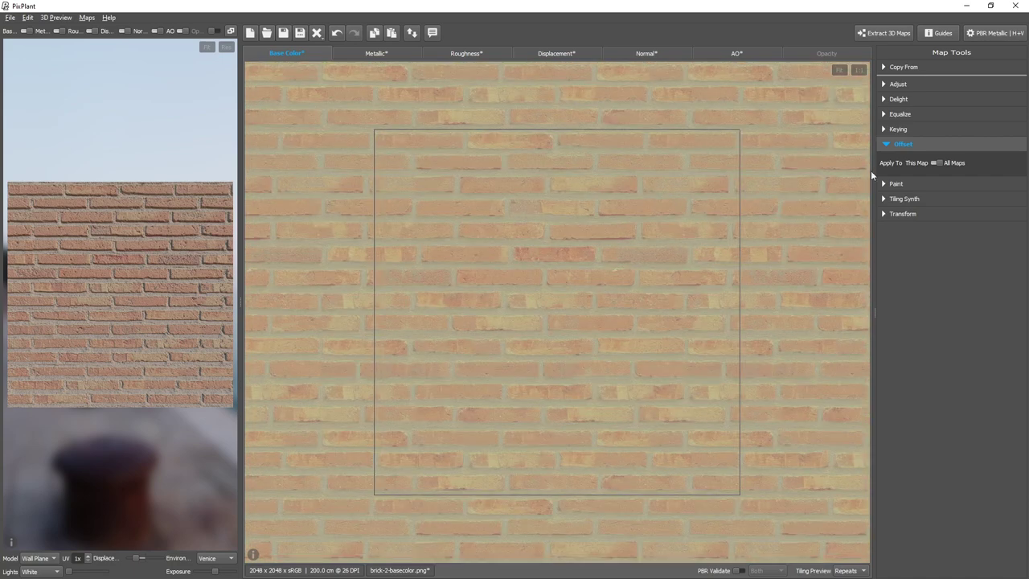
- Choose the Clone paint tool, set a source point on the bricks, and zoom in
left_click(896, 183)
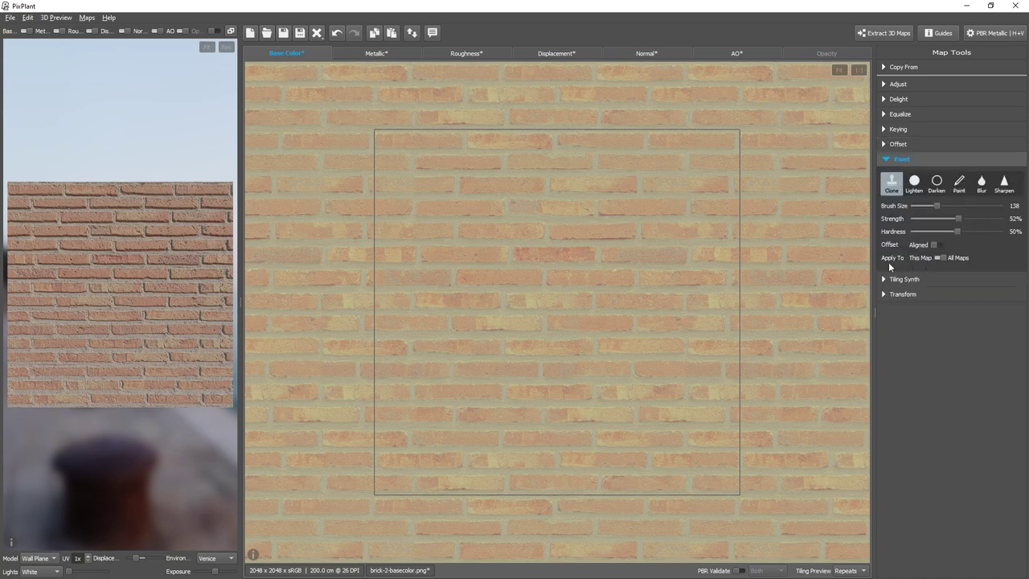
left_click(588, 422, "ctrl")
scroll(602, 332, "up", 4)
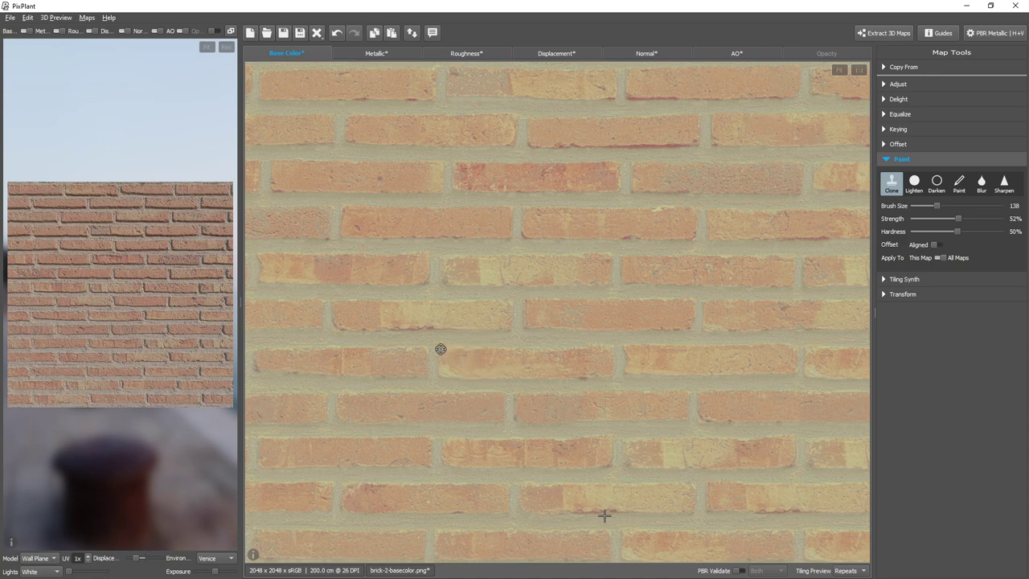
- Set a new clone source on a brick and clone texture across the second brick row
left_click(440, 349, "ctrl")
scroll(463, 174, "up", 3)
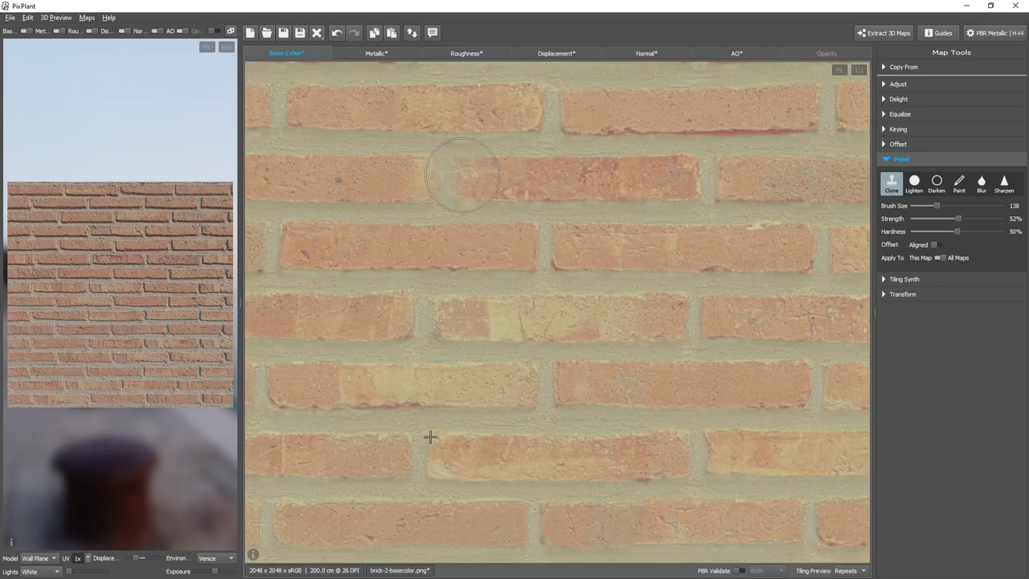
scroll(462, 160, "down", 2)
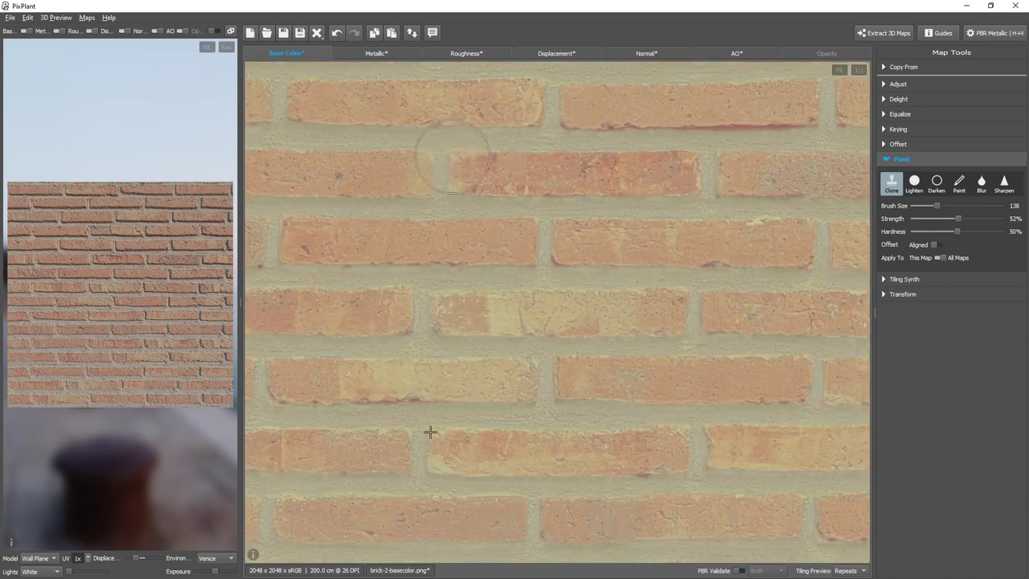
left_click_drag(452, 157, 663, 165)
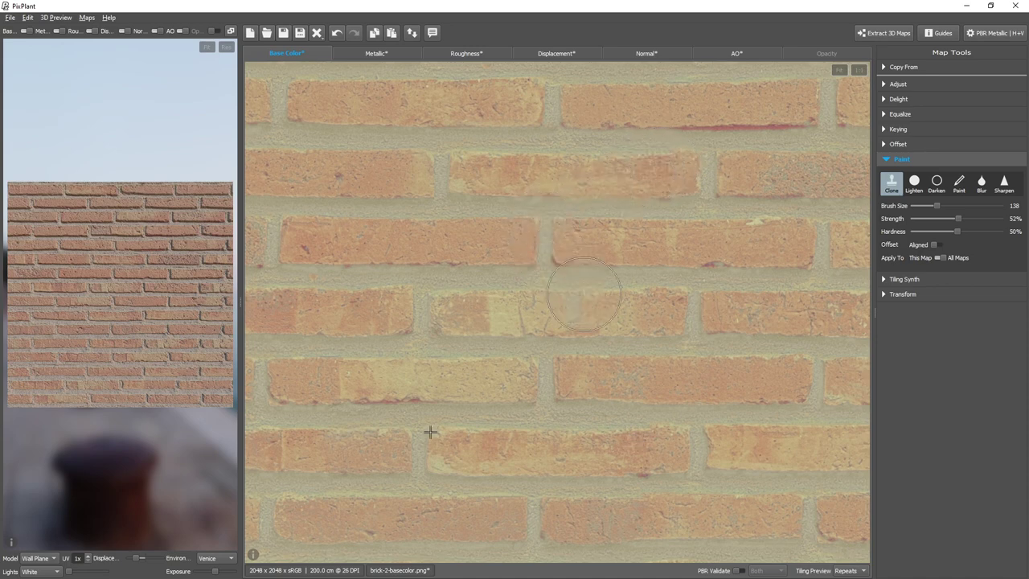
- Undo that stroke and re-clone over the vertical mortar joint in the row
scroll(585, 297, "down", 2)
scroll(585, 297, "down", 2)
scroll(592, 330, "down", 2)
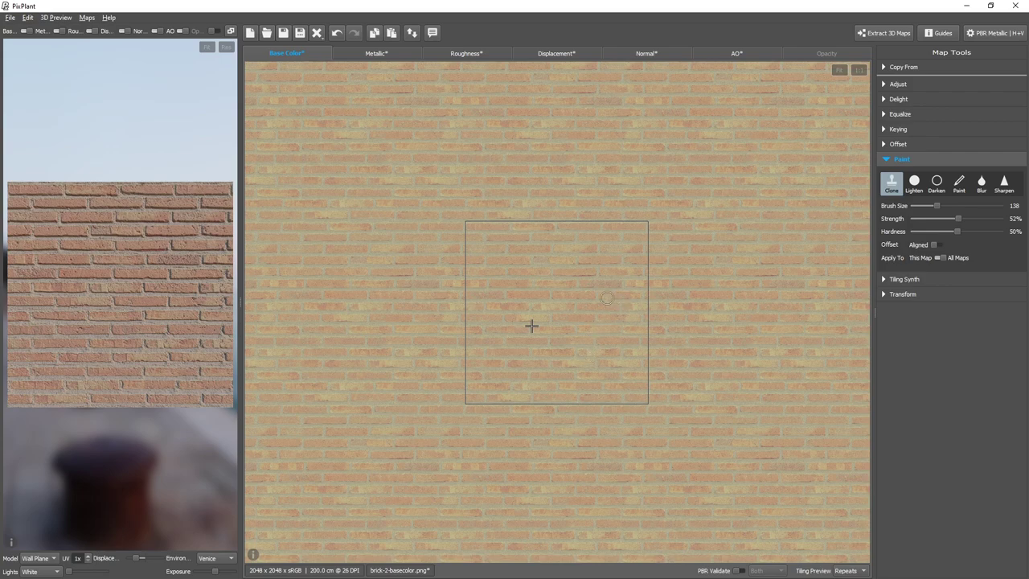
scroll(590, 276, "up", 3)
scroll(590, 275, "up", 2)
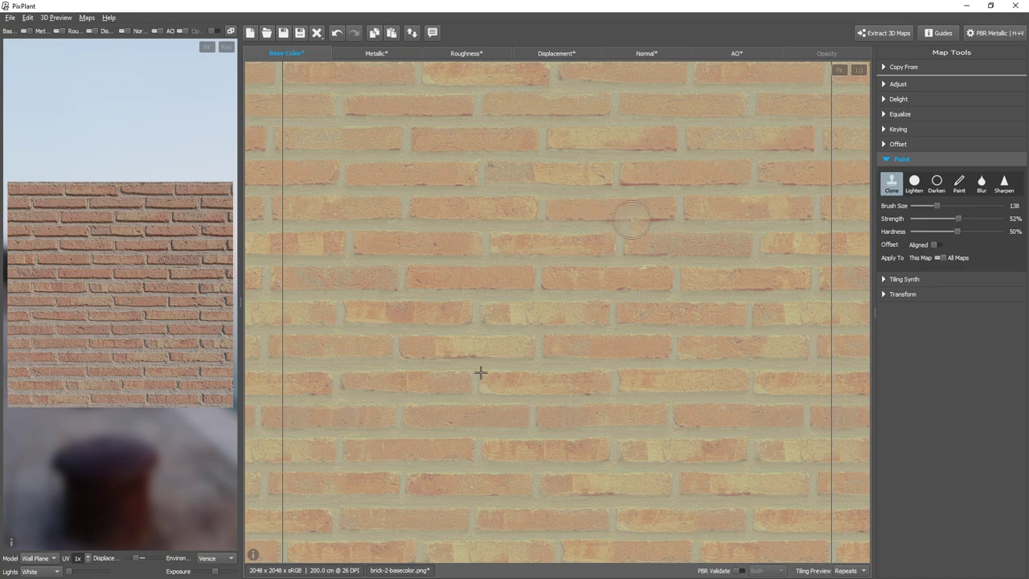
scroll(656, 220, "up", 2)
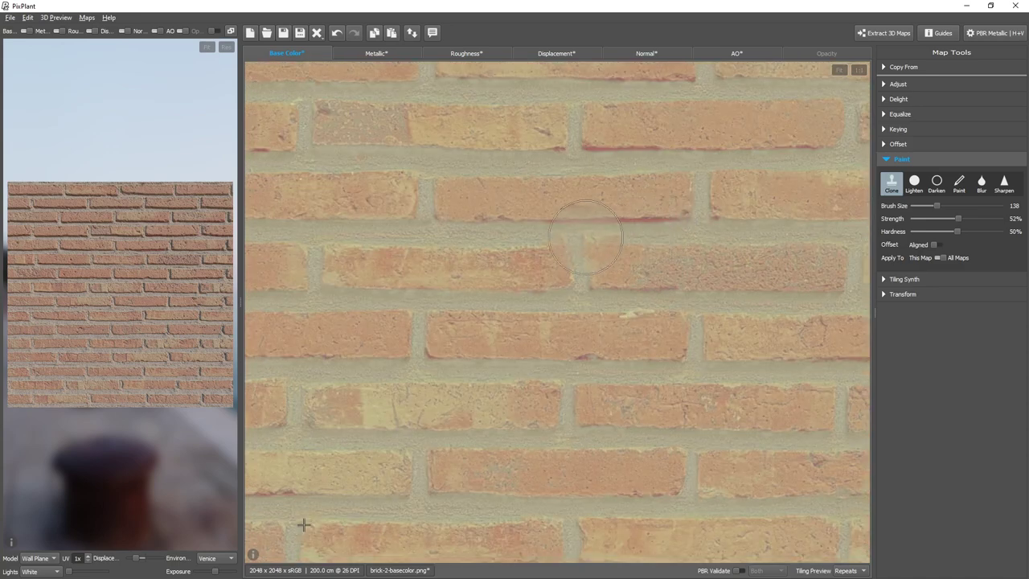
key("ctrl+z")
mouse_move(437, 178)
left_mouse_down()
mouse_move(553, 199)
mouse_move(657, 188)
left_mouse_up()
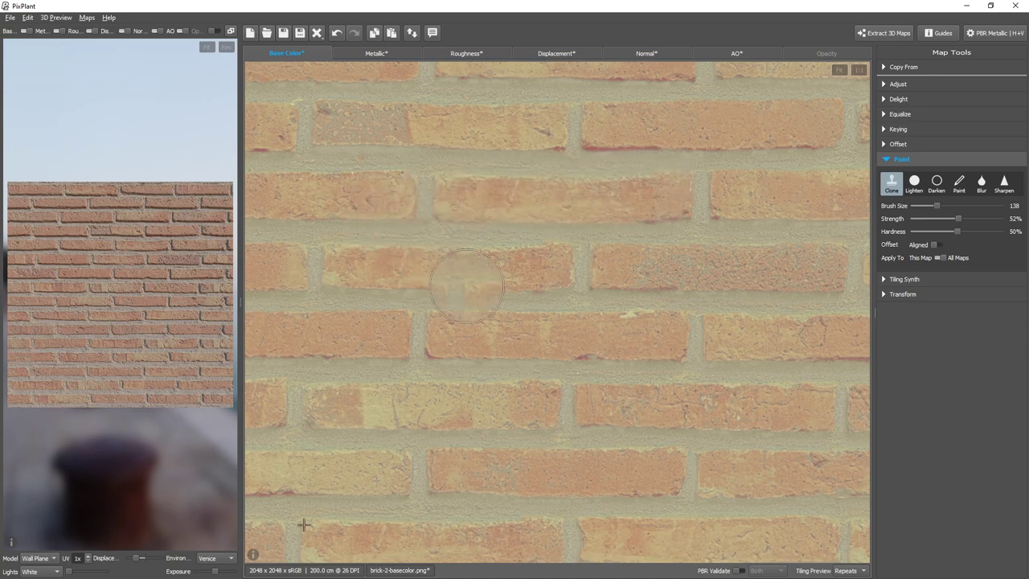
scroll(475, 314, "down", 4)
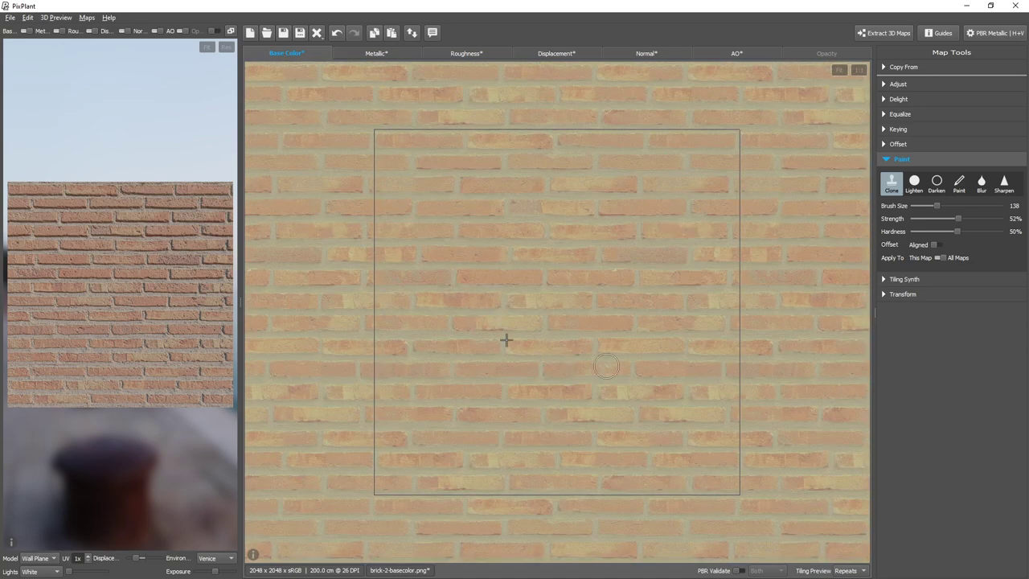
scroll(607, 366, "down", 1)
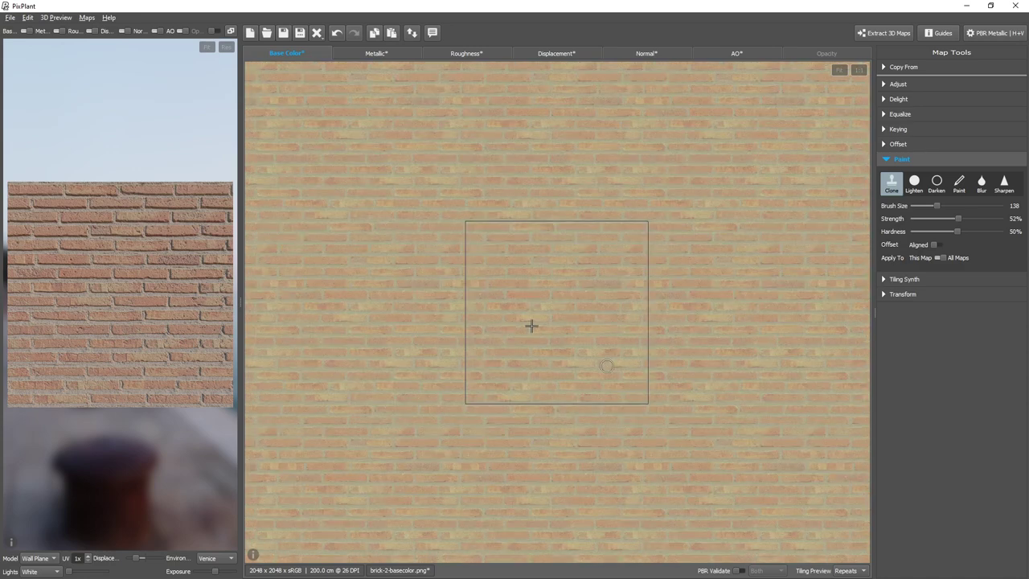
scroll(531, 325, "up", 3)
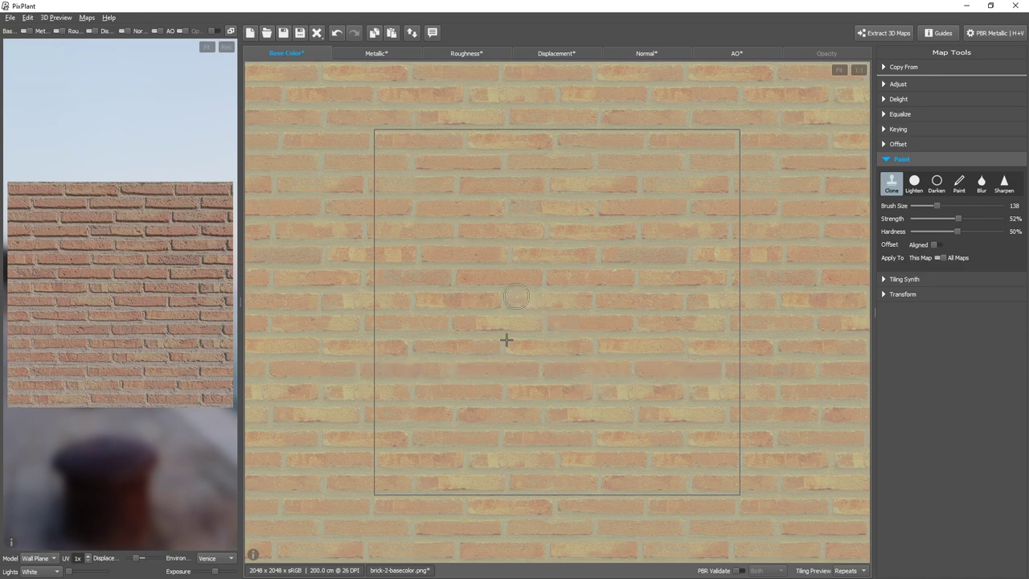
scroll(464, 233, "up", 3)
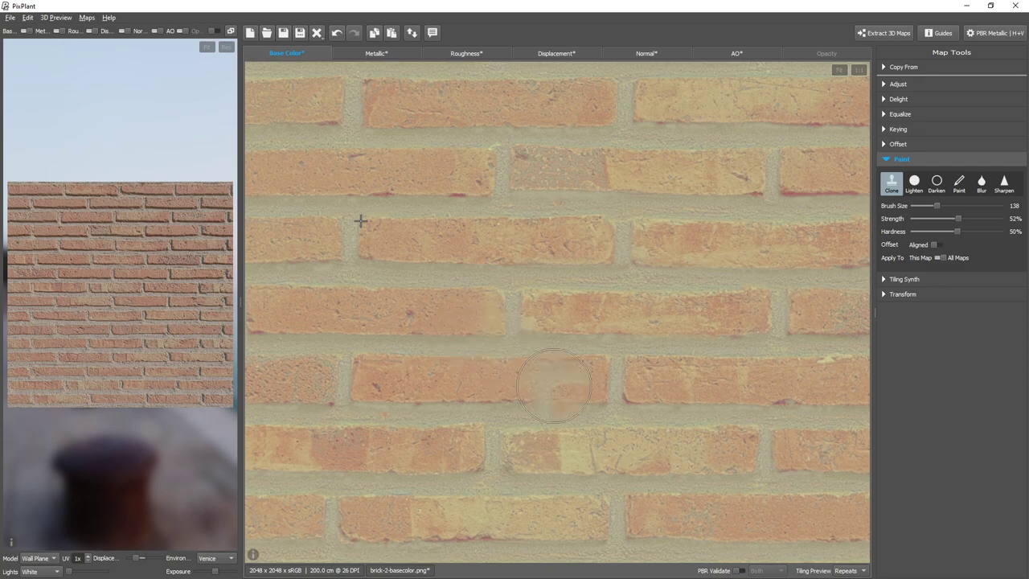
scroll(547, 383, "down", 3)
scroll(492, 394, "up", 2)
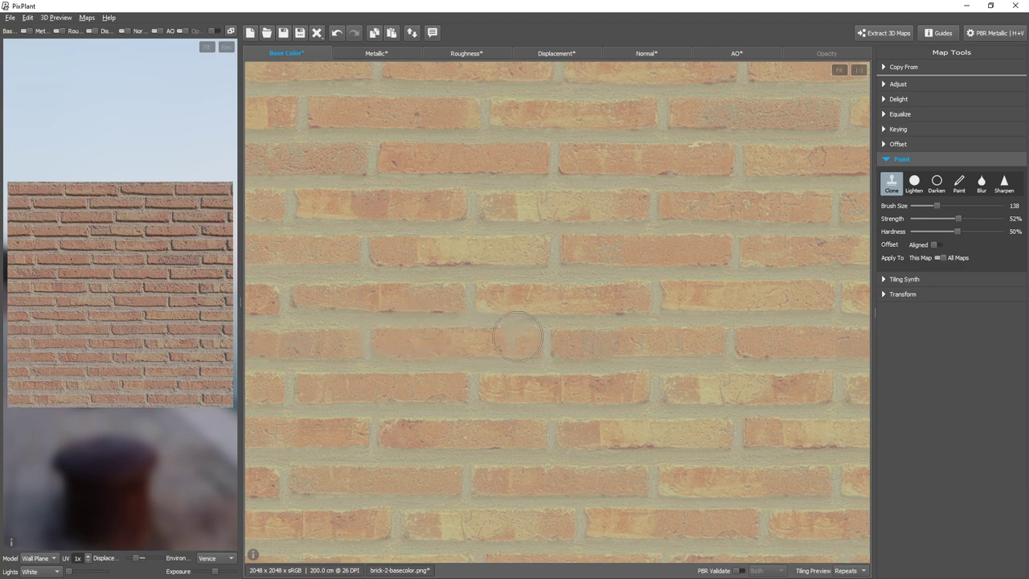
scroll(610, 448, "down", 2)
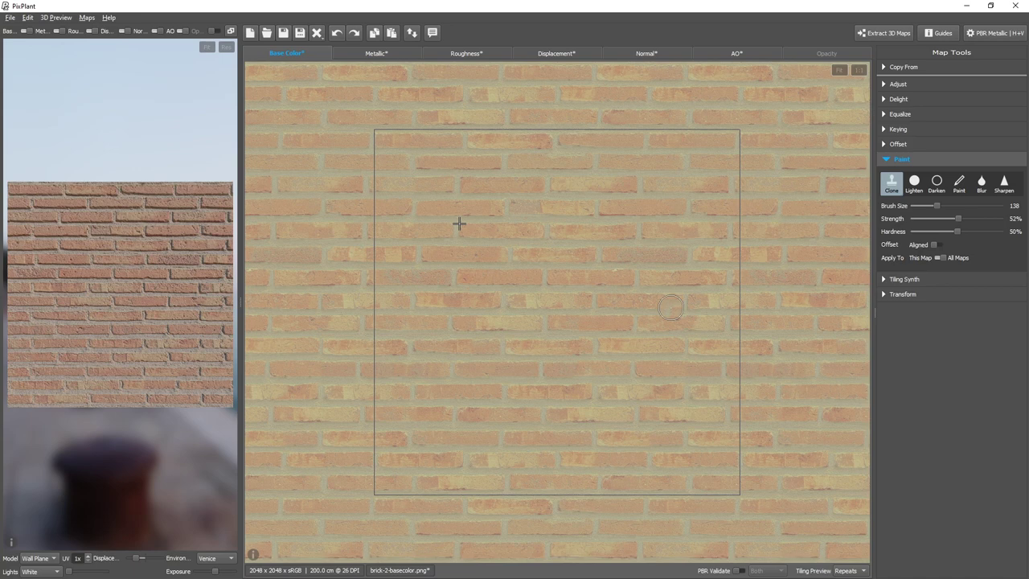
- Clone a small patch over a standout brick
left_click(672, 307)
scroll(682, 358, "up", 2)
scroll(736, 473, "down", 2)
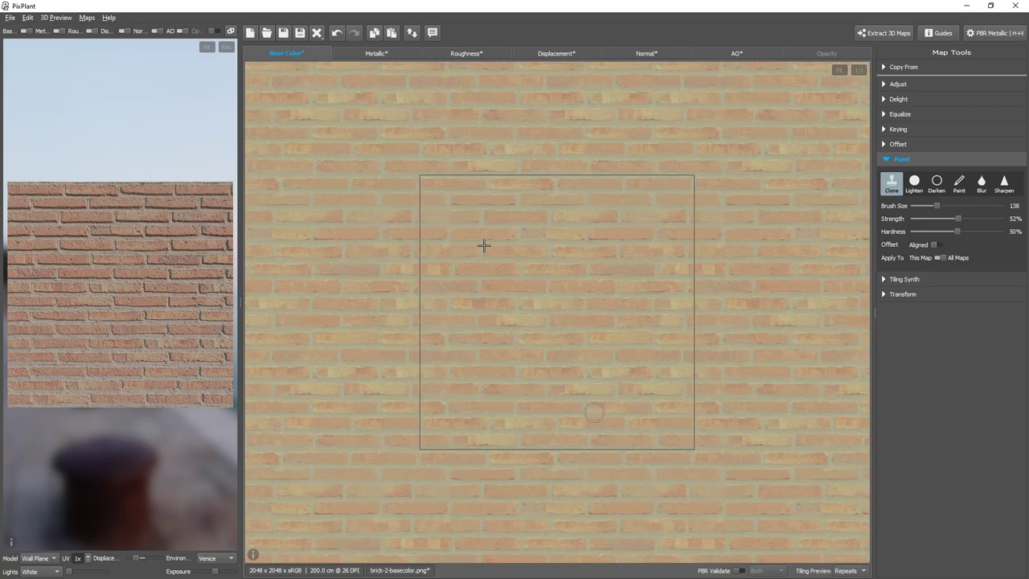
scroll(591, 370, "up", 2)
scroll(591, 366, "up", 1)
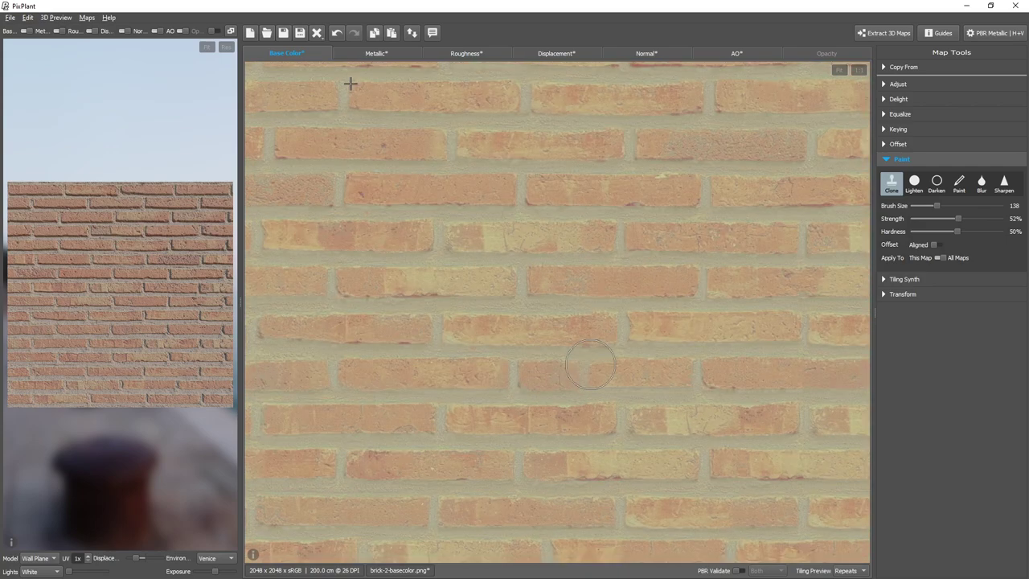
- Near the tile's right edge, sample a brick and clone a matching one along the row
mouse_move(709, 410)
left_mouse_down()
mouse_move(606, 414)
mouse_move(543, 398)
left_mouse_up()
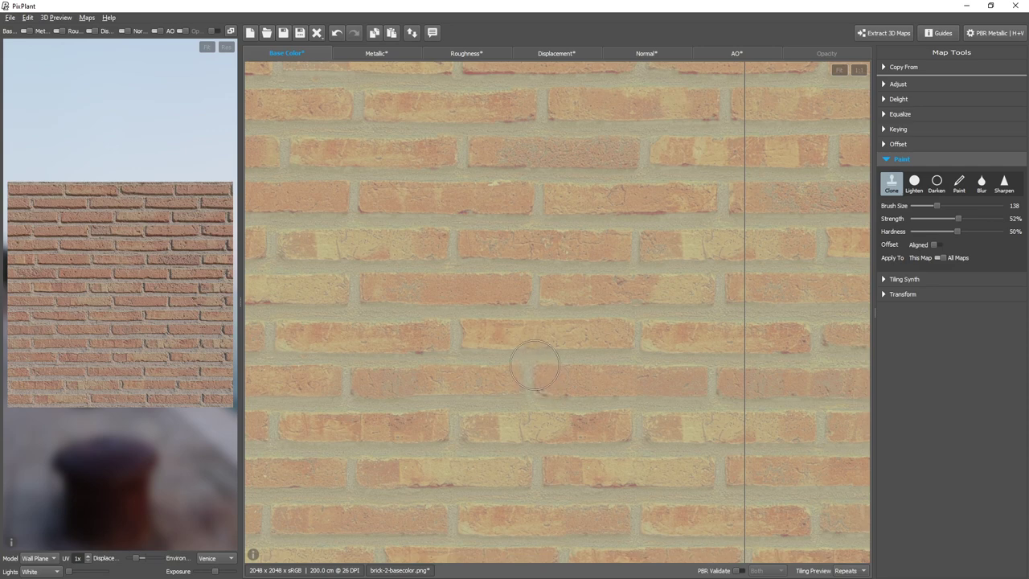
left_click(603, 374)
mouse_move(603, 374)
left_mouse_down()
mouse_move(561, 379)
mouse_move(647, 415)
mouse_move(565, 396)
mouse_move(536, 373)
mouse_move(630, 483)
left_mouse_up()
- Zoom out to check the cloned seams blend in across the Repeats tiling preview
scroll(631, 483, "down", 1)
scroll(630, 482, "down", 1)
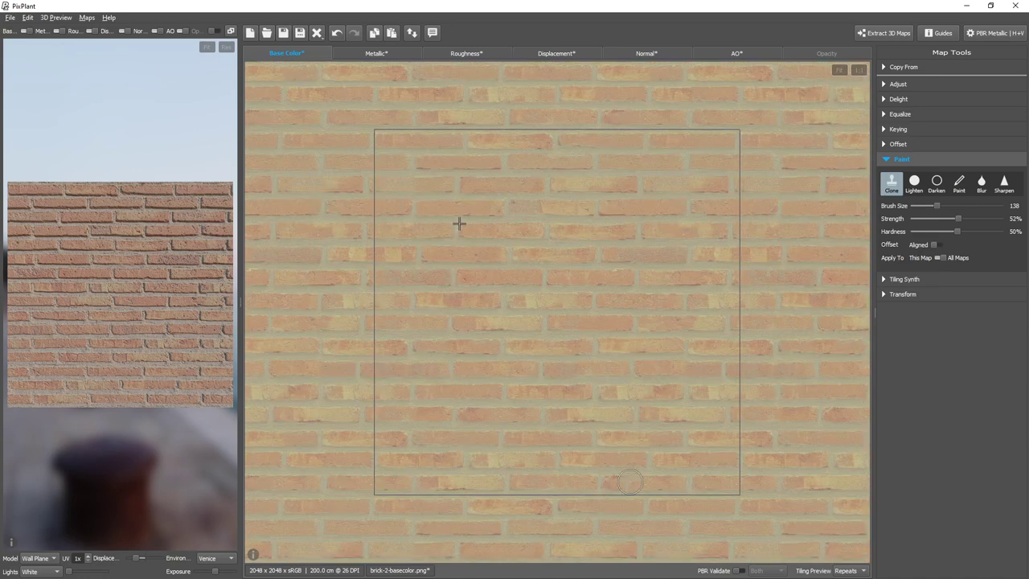
scroll(691, 465, "down", 1)
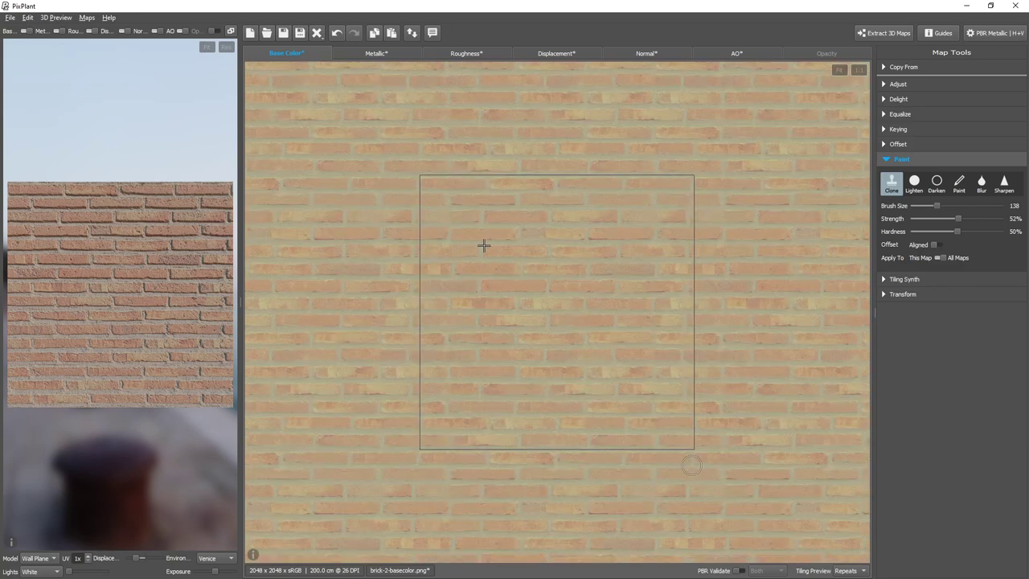
scroll(691, 465, "down", 1)
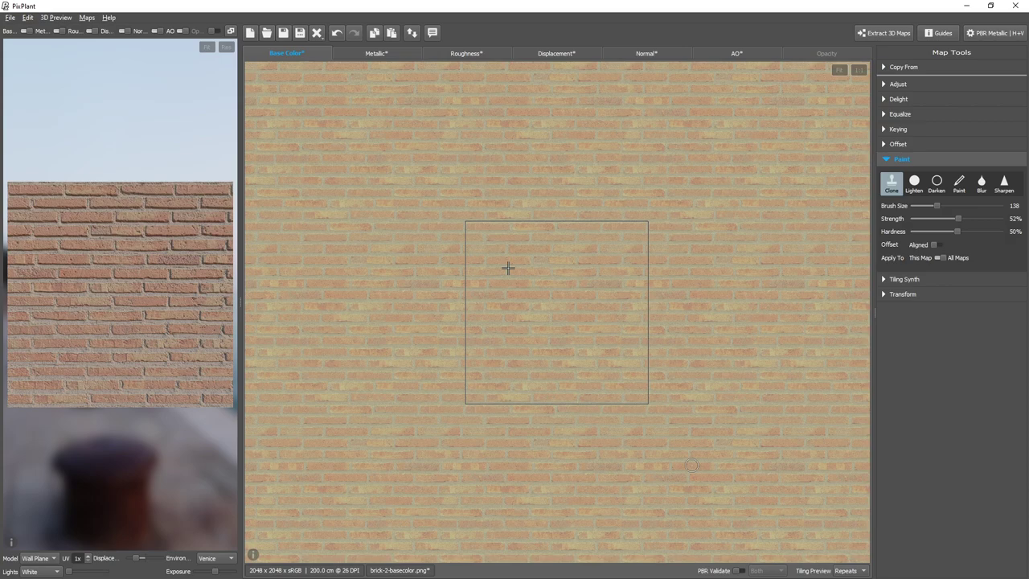
scroll(692, 465, "down", 1)
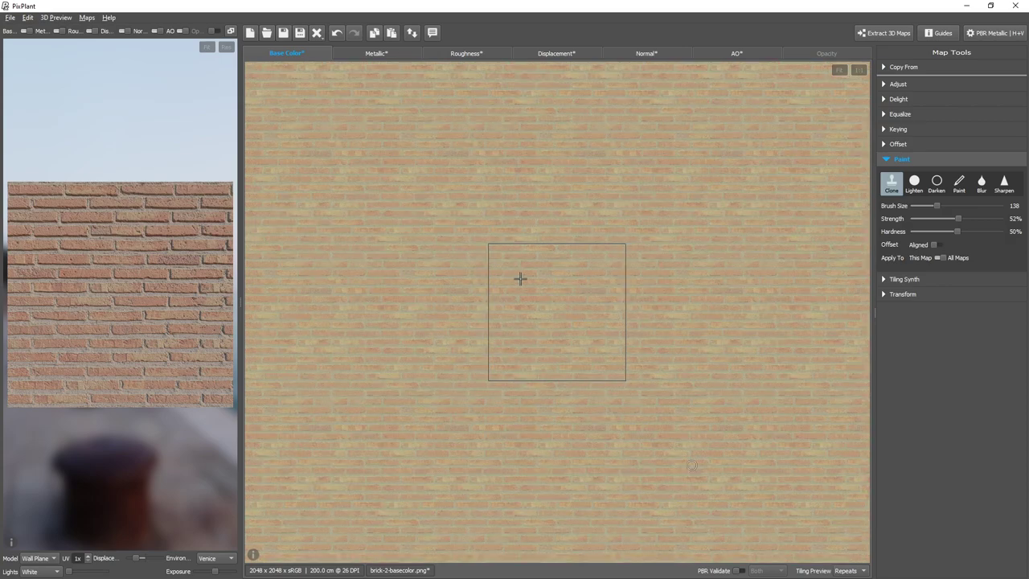
scroll(692, 465, "up", 1)
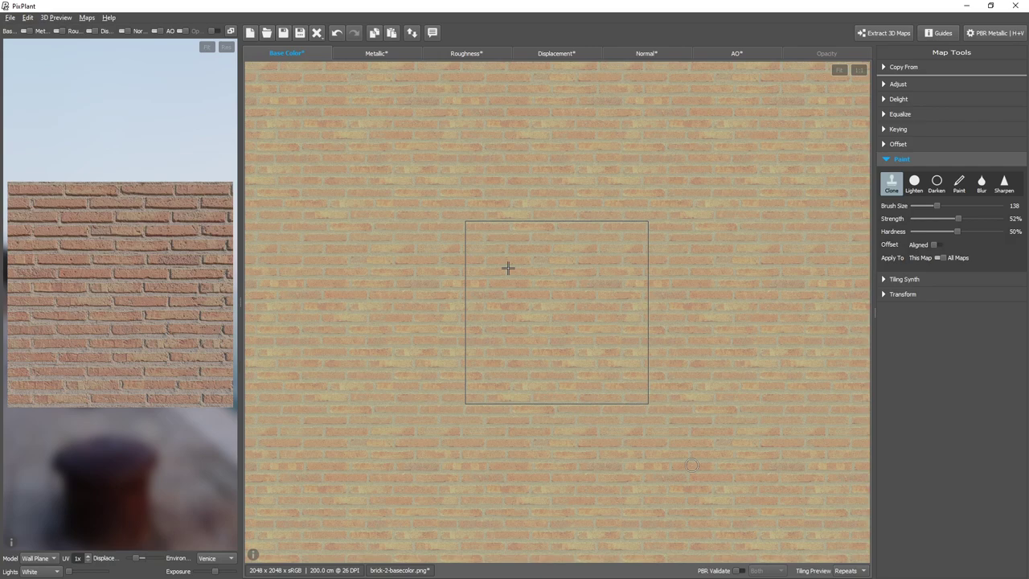